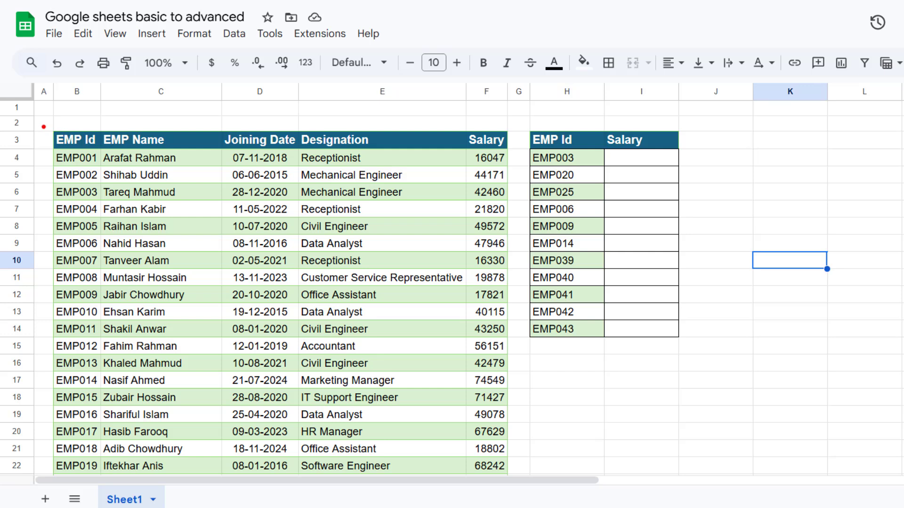
{"action": "mouse_move", "coordinate": [42, 126]}
{"action": "left_mouse_down"}
{"action": "mouse_move", "coordinate": [421, 191]}
{"action": "mouse_move", "coordinate": [520, 158]}
{"action": "left_mouse_up"}
{"action": "left_click_drag", "start_coordinate": [86, 126], "coordinate": [120, 85]}
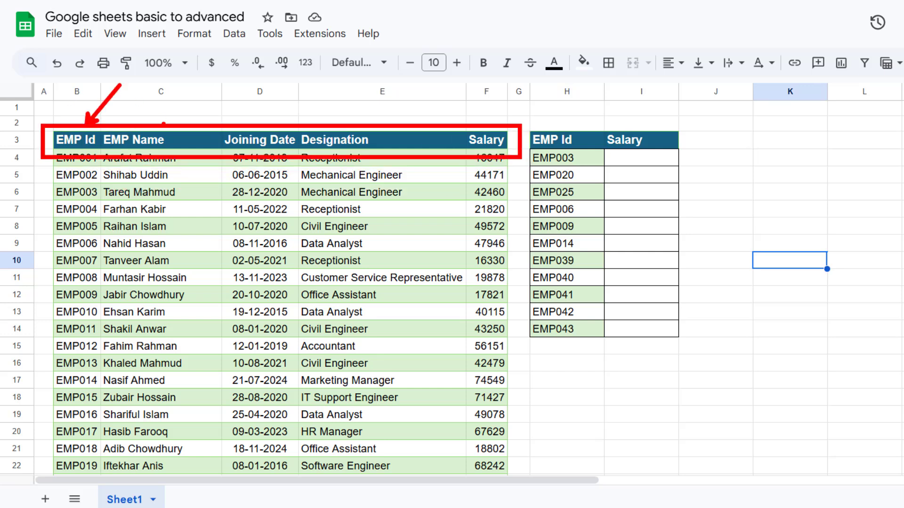
{"action": "left_click_drag", "start_coordinate": [162, 133], "coordinate": [187, 99]}
{"action": "left_click_drag", "start_coordinate": [268, 126], "coordinate": [344, 70]}
{"action": "left_click_drag", "start_coordinate": [359, 123], "coordinate": [392, 78]}
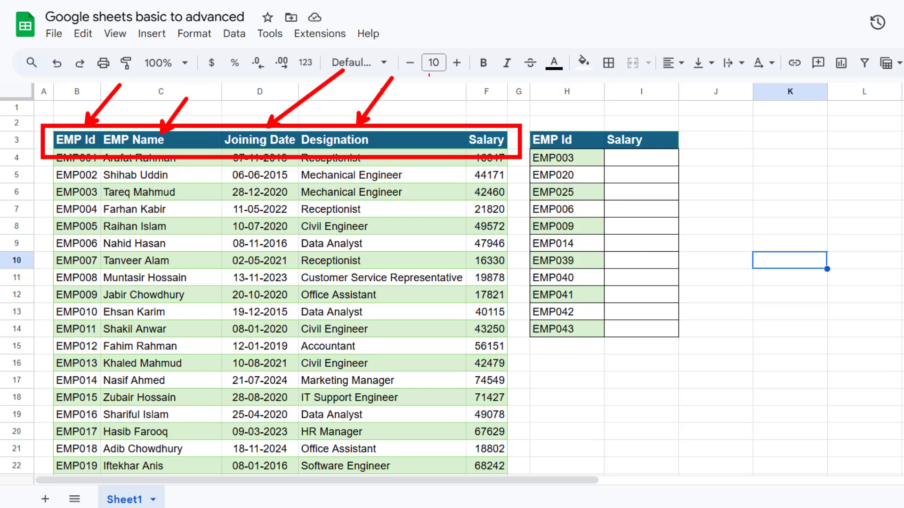
{"action": "left_click_drag", "start_coordinate": [493, 124], "coordinate": [526, 79]}
{"action": "key", "text": "Escape"}
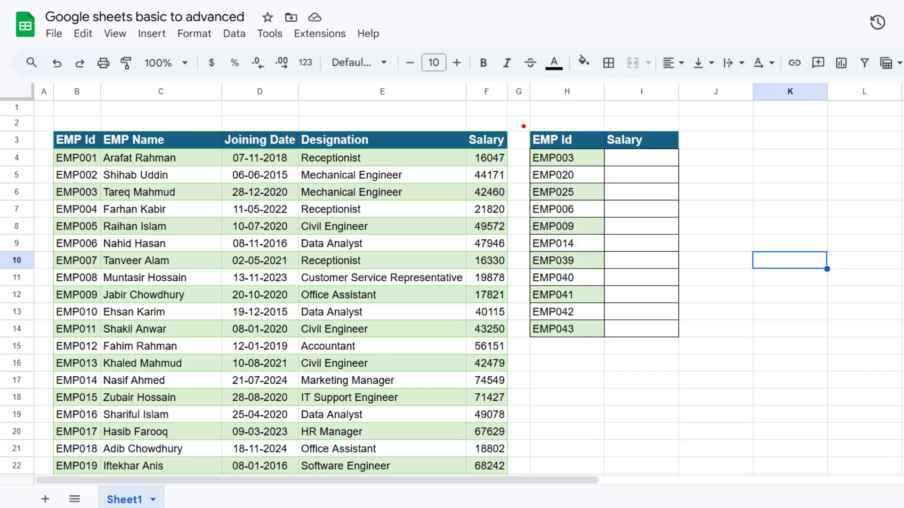
{"action": "left_click_drag", "start_coordinate": [521, 125], "coordinate": [610, 351]}
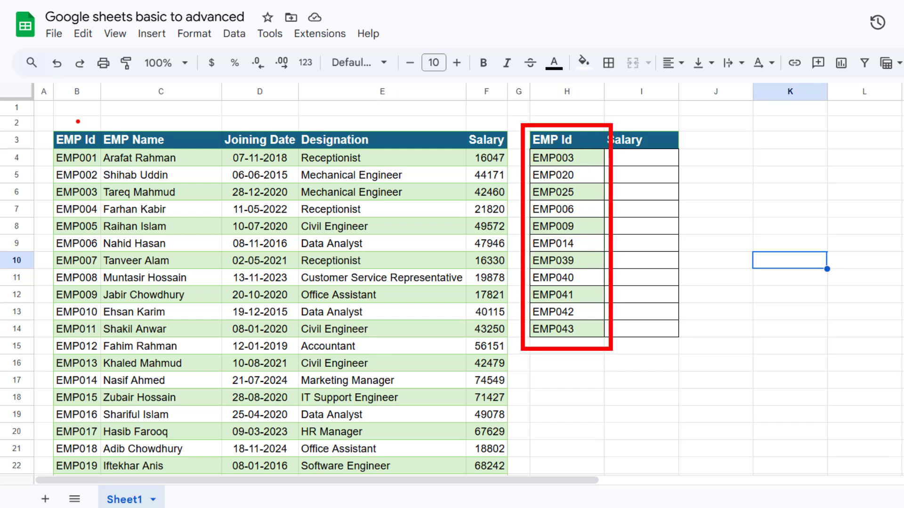
{"action": "left_click_drag", "start_coordinate": [78, 122], "coordinate": [97, 51]}
{"action": "left_click_drag", "start_coordinate": [76, 331], "coordinate": [88, 271]}
{"action": "left_click_drag", "start_coordinate": [68, 398], "coordinate": [85, 365]}
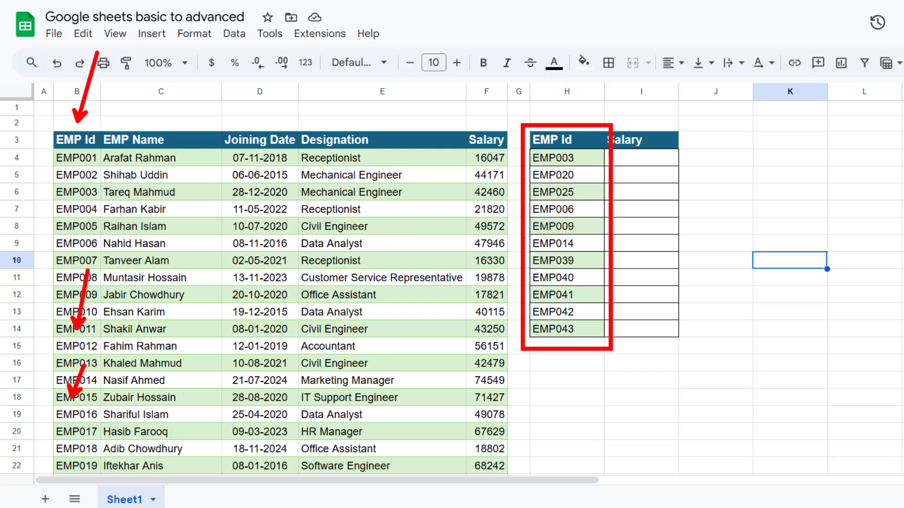
{"action": "left_click_drag", "start_coordinate": [82, 437], "coordinate": [107, 395]}
{"action": "left_click_drag", "start_coordinate": [81, 208], "coordinate": [100, 156]}
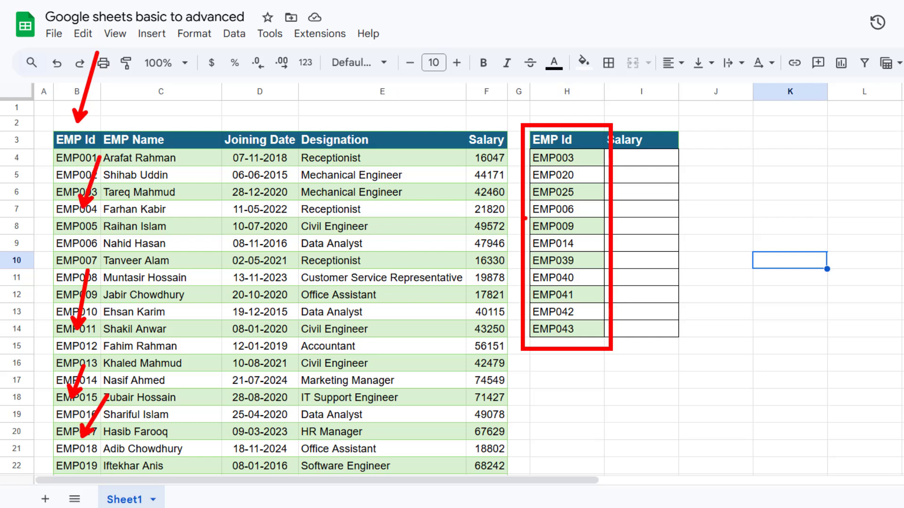
{"action": "left_click_drag", "start_coordinate": [526, 219], "coordinate": [477, 258]}
{"action": "left_click_drag", "start_coordinate": [520, 296], "coordinate": [491, 321]}
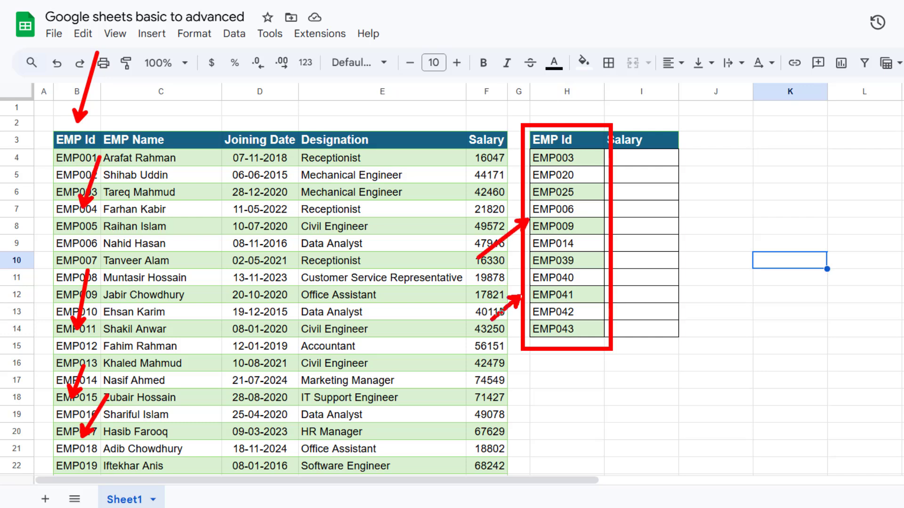
{"action": "key", "text": "Escape"}
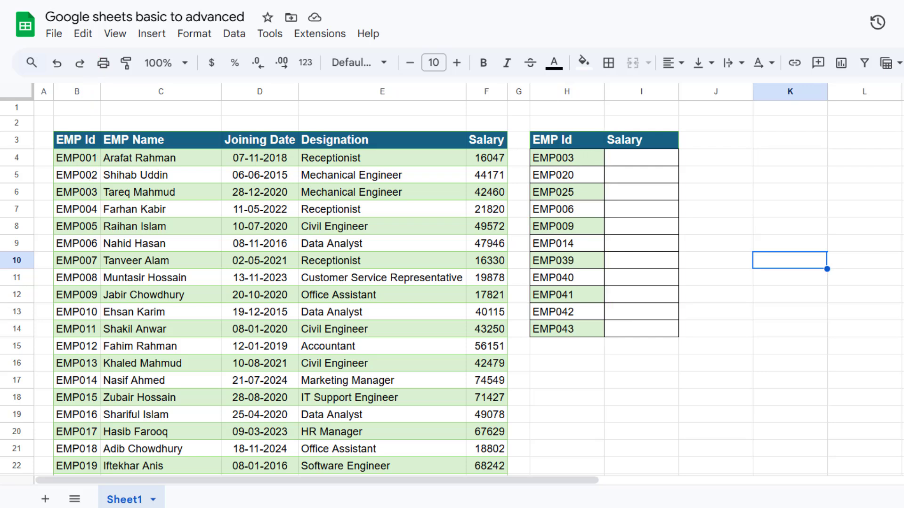
{"action": "key", "text": "ctrl+2"}
{"action": "left_click_drag", "start_coordinate": [662, 161], "coordinate": [687, 139]}
{"action": "left_click_drag", "start_coordinate": [676, 197], "coordinate": [709, 169]}
{"action": "left_click_drag", "start_coordinate": [679, 256], "coordinate": [699, 232]}
{"action": "left_click_drag", "start_coordinate": [676, 308], "coordinate": [721, 281]}
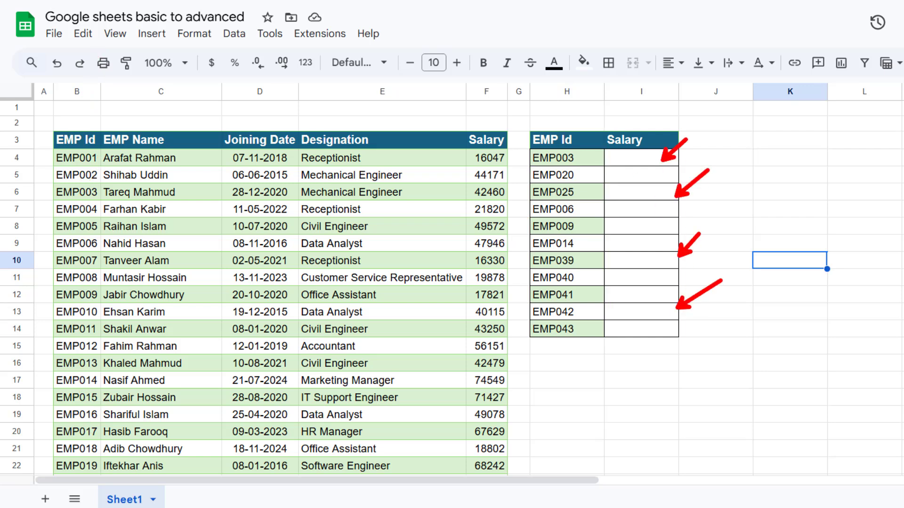
{"action": "key", "text": "Escape"}
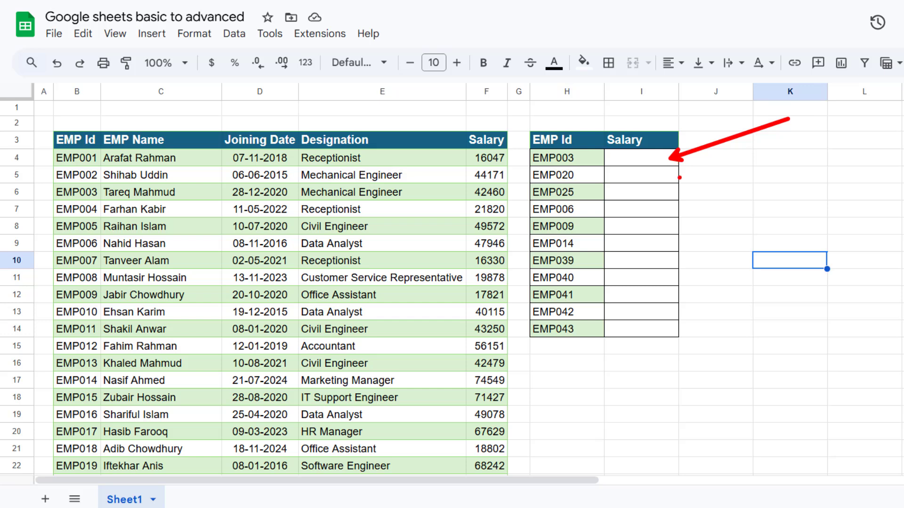
Start a VLOOKUP formula in cell I4 with H4 as the search key.
{"action": "left_click", "coordinate": [652, 163]}
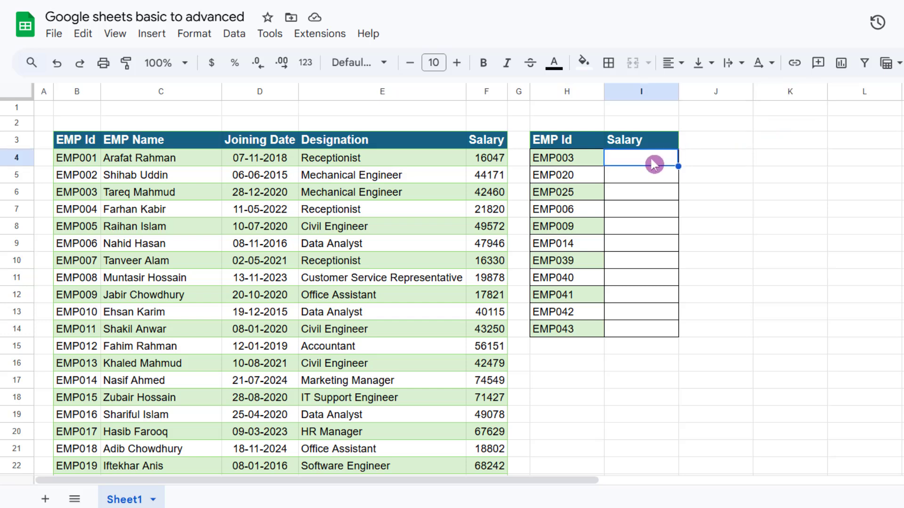
{"action": "type", "text": "="}
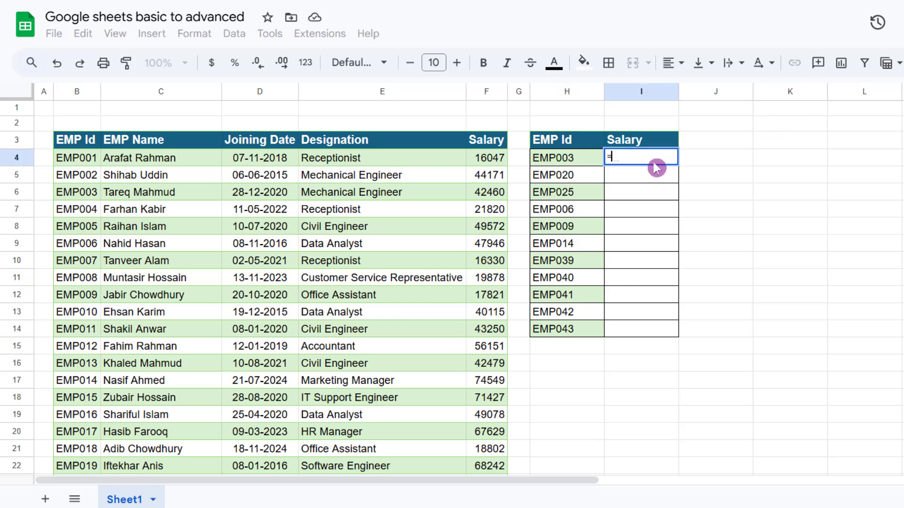
{"action": "type", "text": "vlo"}
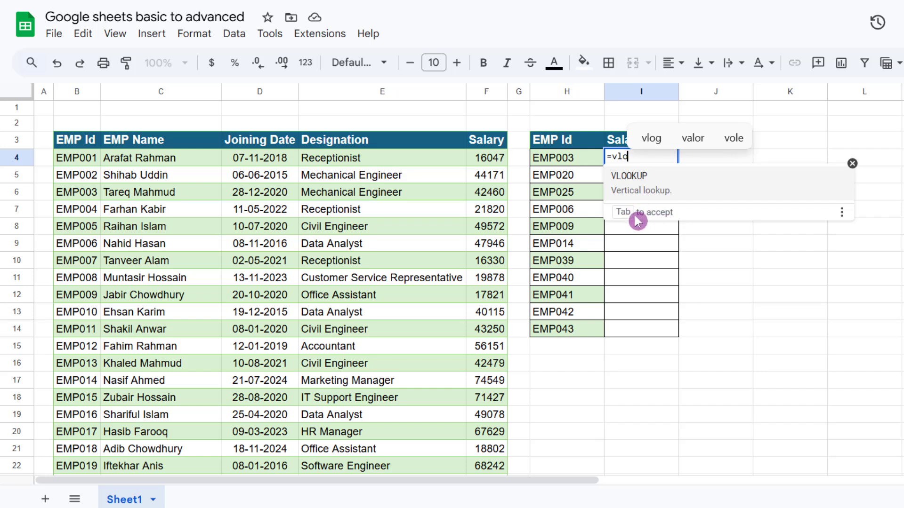
{"action": "key", "text": "Tab"}
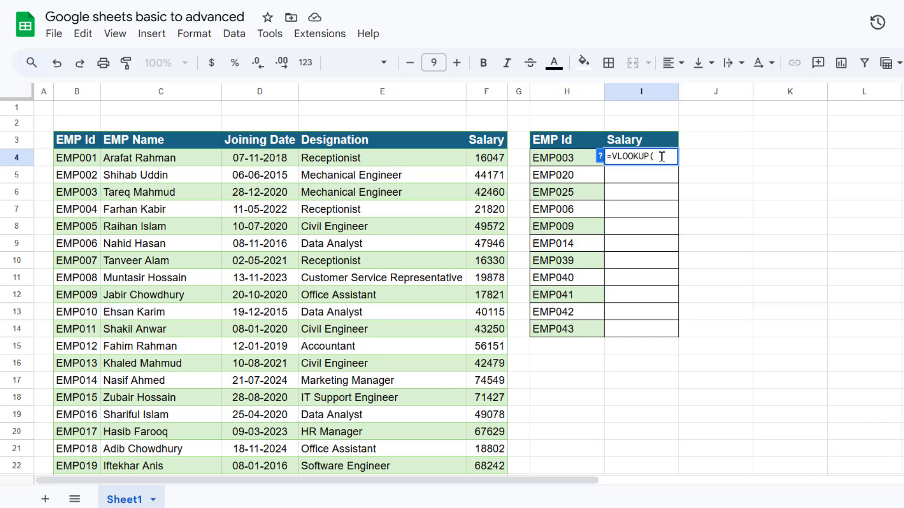
{"action": "left_click", "coordinate": [545, 160]}
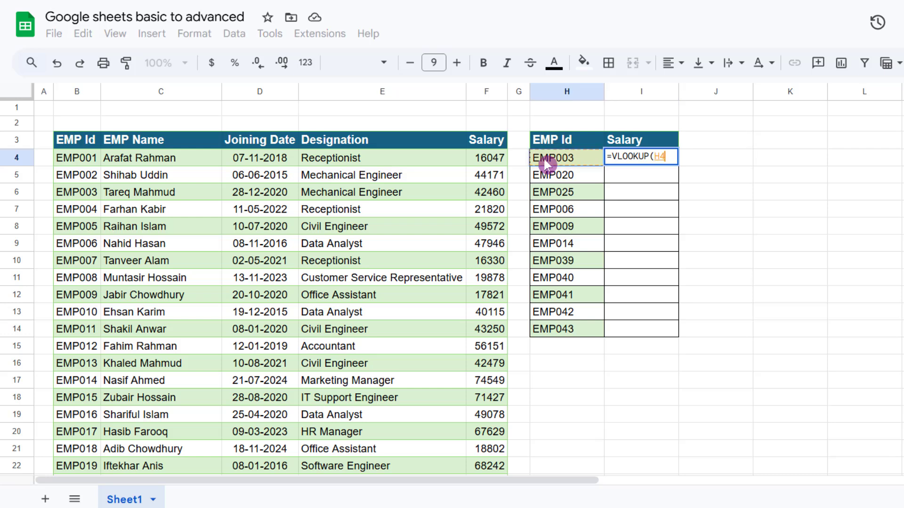
{"action": "type", "text": ","}
Set the VLOOKUP's search range to the employee data in B4:F503.
{"action": "left_click_drag", "start_coordinate": [78, 158], "coordinate": [501, 166]}
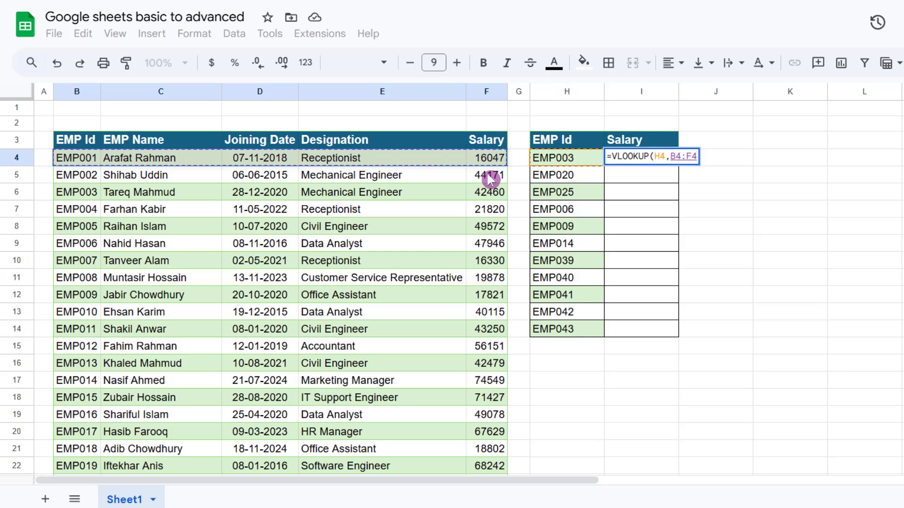
{"action": "key", "text": "ctrl+shift+Down"}
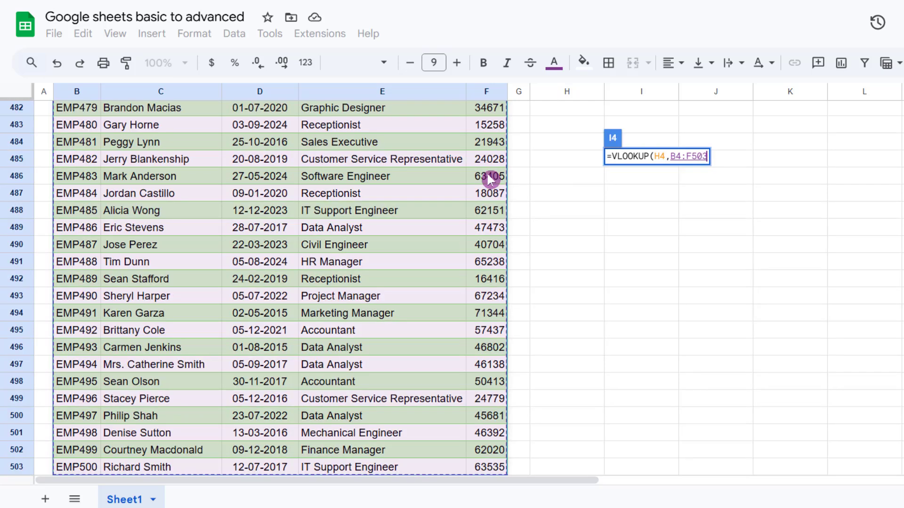
{"action": "type", "text": ","}
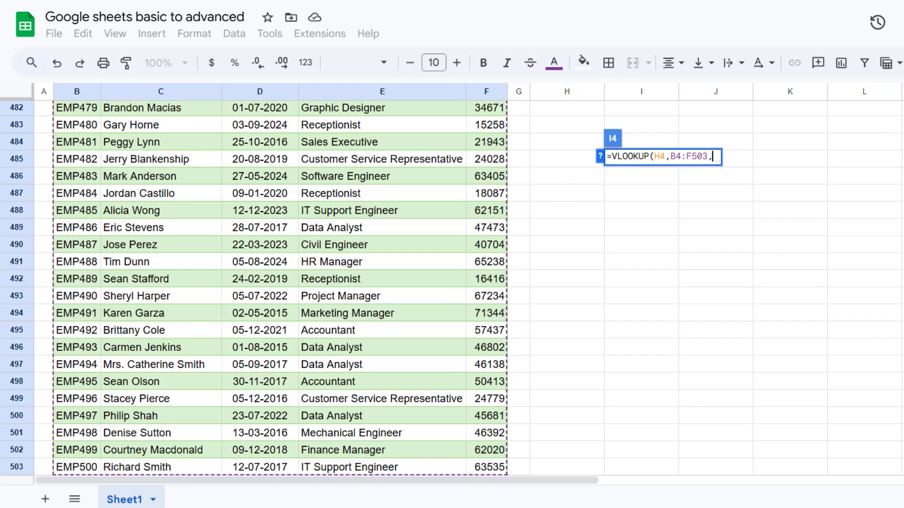
{"action": "scroll", "coordinate": [282, 287], "scroll_direction": "up", "scroll_amount": 10}
{"action": "scroll", "coordinate": [452, 314], "scroll_direction": "up", "scroll_amount": 20}
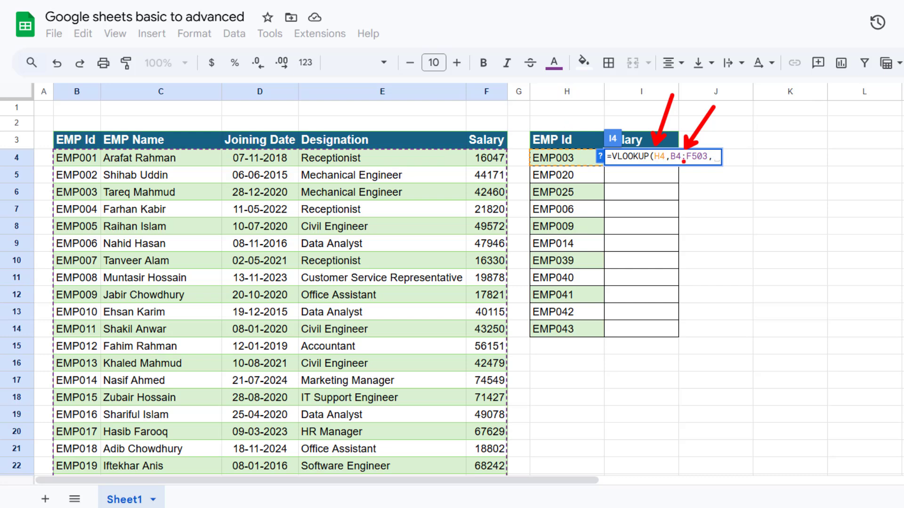
{"action": "left_click_drag", "start_coordinate": [666, 146], "coordinate": [711, 165]}
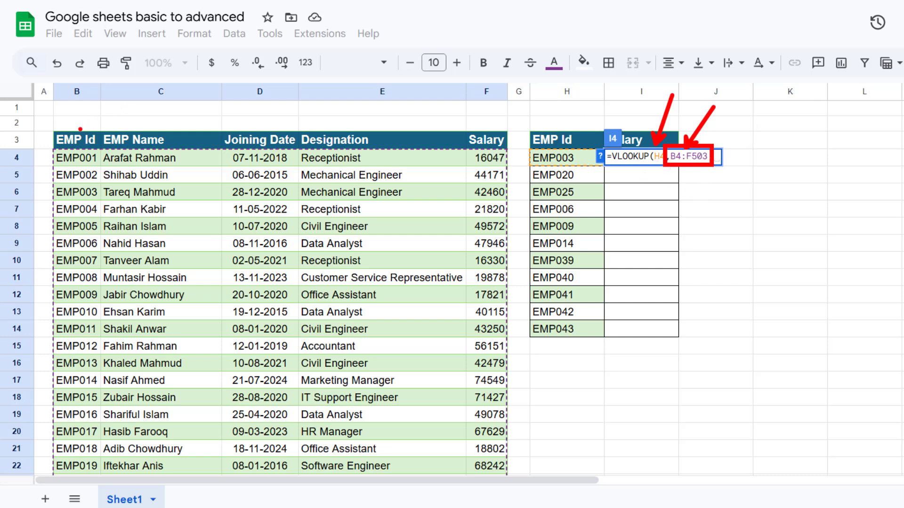
{"action": "left_click_drag", "start_coordinate": [82, 85], "coordinate": [67, 126]}
{"action": "left_click_drag", "start_coordinate": [200, 107], "coordinate": [190, 131]}
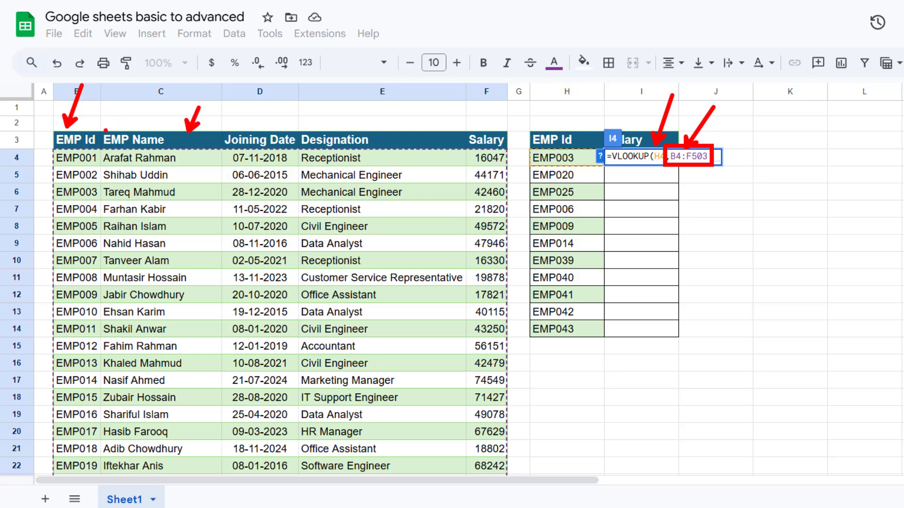
{"action": "mouse_move", "coordinate": [98, 126]}
{"action": "left_mouse_down"}
{"action": "mouse_move", "coordinate": [178, 165]}
{"action": "mouse_move", "coordinate": [221, 160]}
{"action": "mouse_move", "coordinate": [217, 150]}
{"action": "left_mouse_up"}
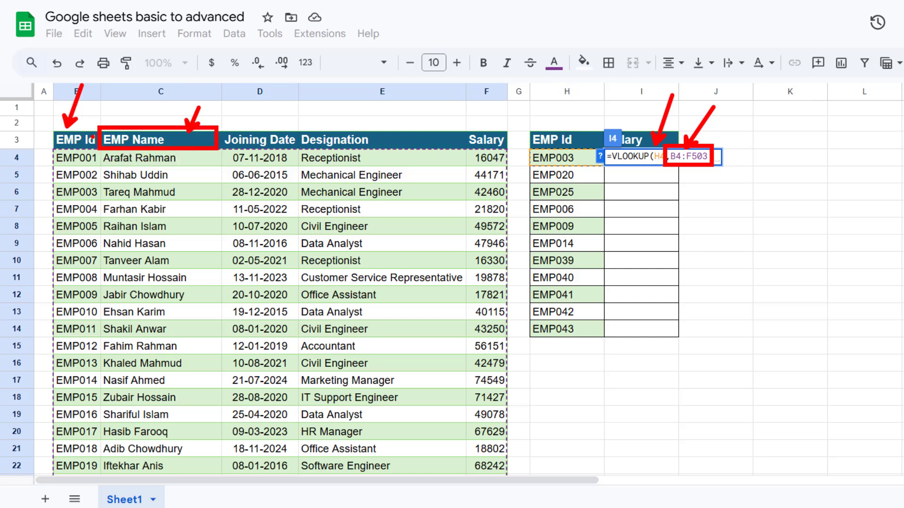
{"action": "left_click_drag", "start_coordinate": [48, 126], "coordinate": [98, 151]}
{"action": "key", "text": "Escape"}
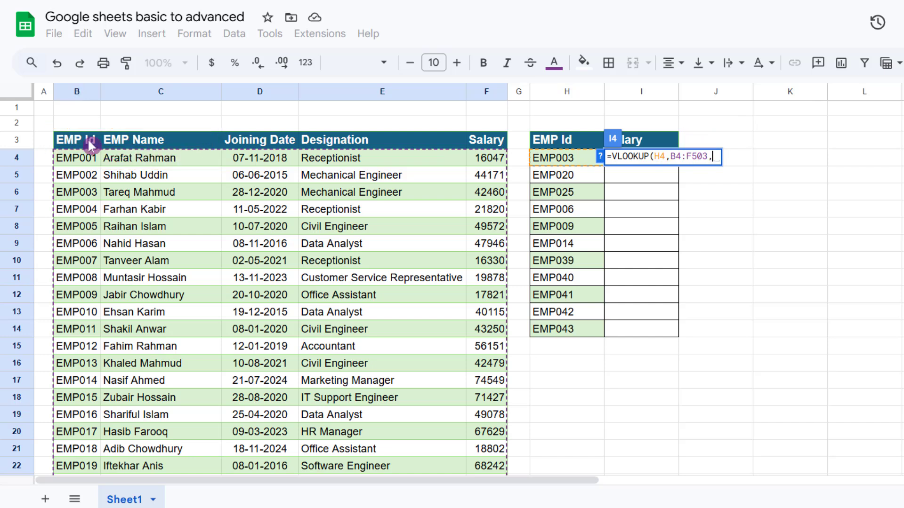
{"action": "left_click_drag", "start_coordinate": [97, 89], "coordinate": [87, 131]}
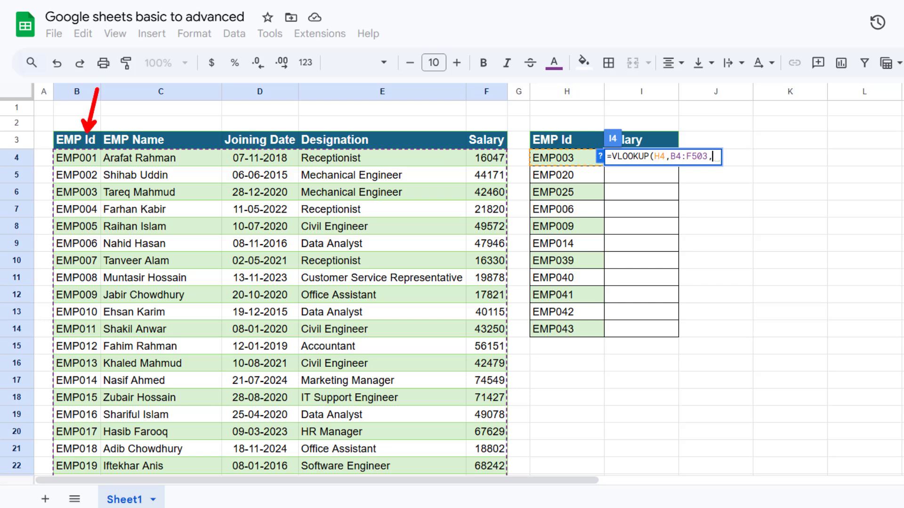
{"action": "left_click_drag", "start_coordinate": [507, 84], "coordinate": [489, 127]}
{"action": "left_click_drag", "start_coordinate": [518, 99], "coordinate": [503, 130]}
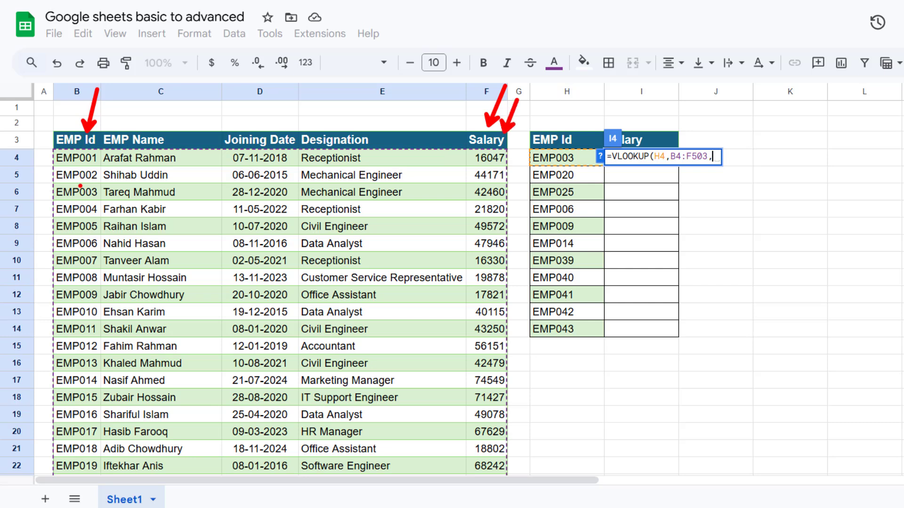
{"action": "left_click_drag", "start_coordinate": [86, 243], "coordinate": [80, 174]}
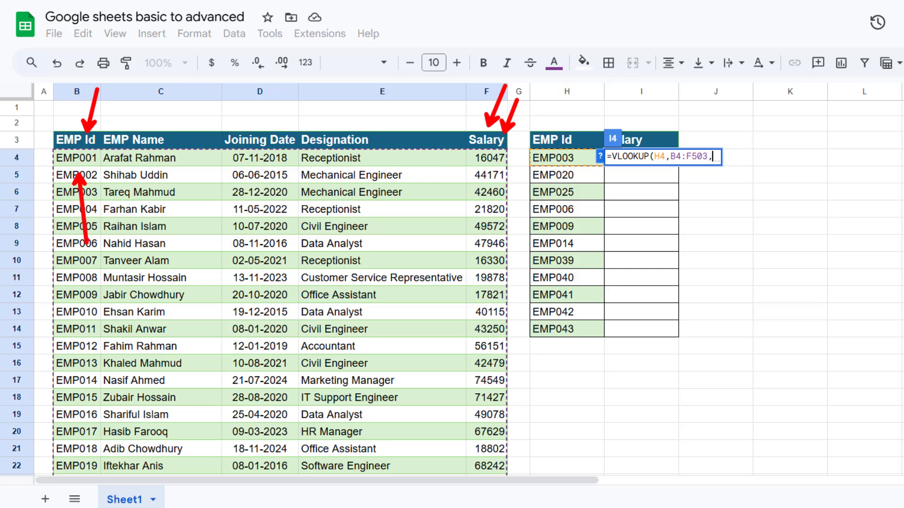
{"action": "left_click_drag", "start_coordinate": [168, 262], "coordinate": [151, 188]}
{"action": "left_click_drag", "start_coordinate": [271, 249], "coordinate": [267, 189]}
{"action": "left_click_drag", "start_coordinate": [346, 276], "coordinate": [332, 181]}
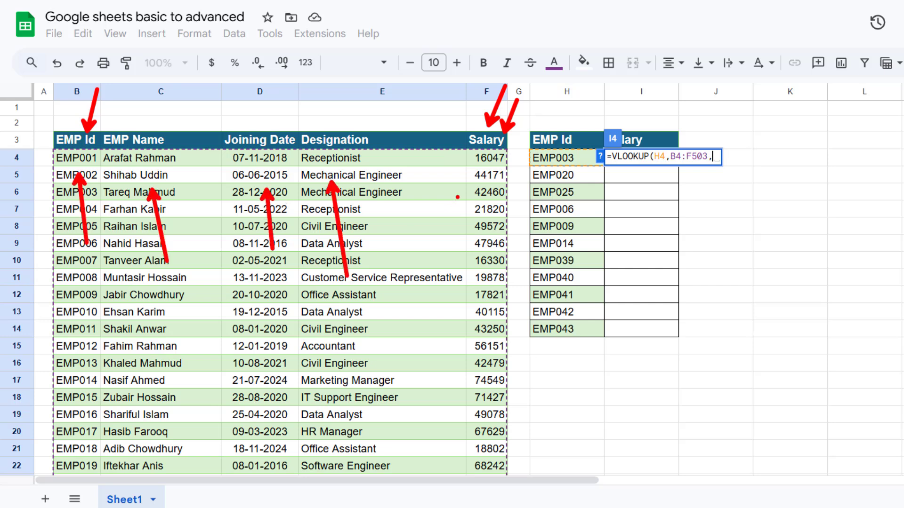
{"action": "left_click_drag", "start_coordinate": [473, 247], "coordinate": [473, 193]}
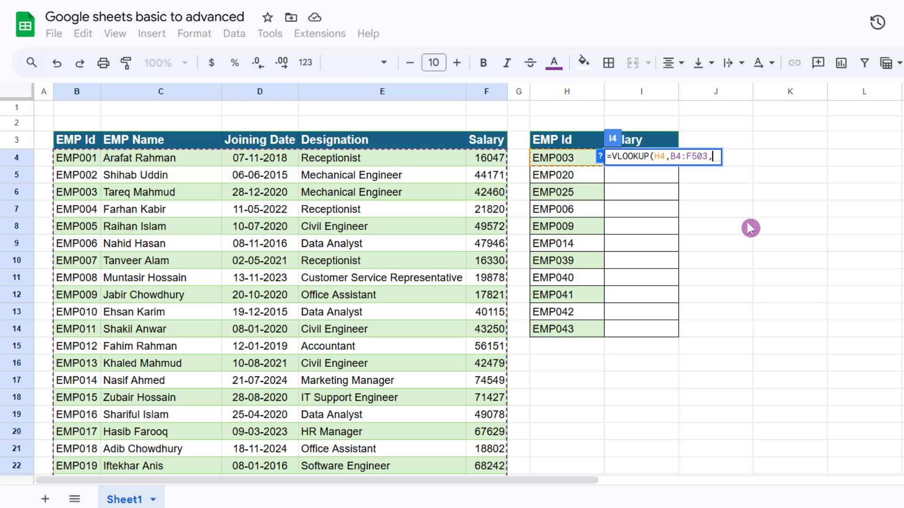
Complete the VLOOKUP with column index 5 and 0 for exact match, and accept the suggested autofill for I5:I14.
{"action": "type", "text": "5,"}
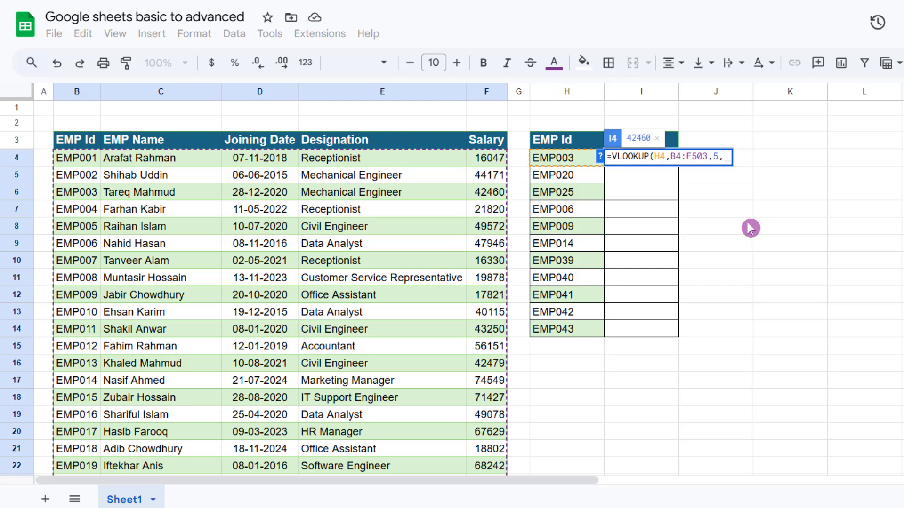
{"action": "type", "text": "0"}
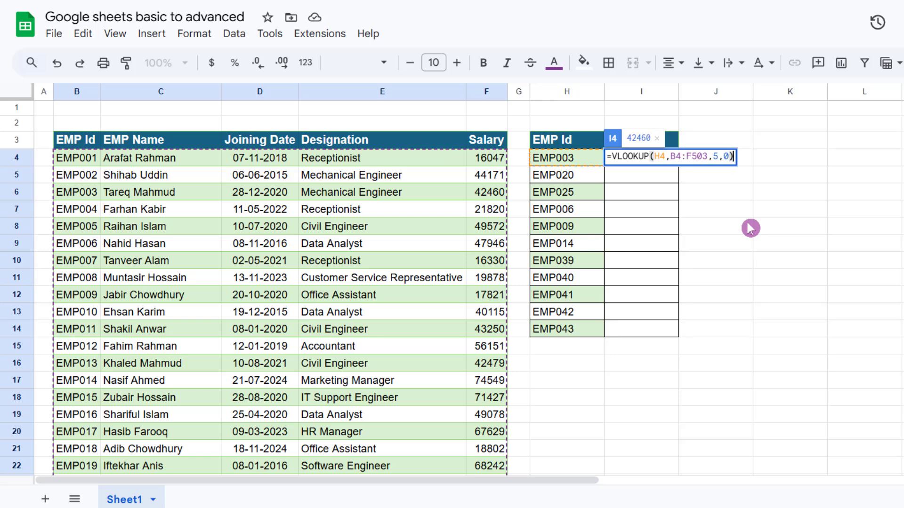
{"action": "key", "text": "Return"}
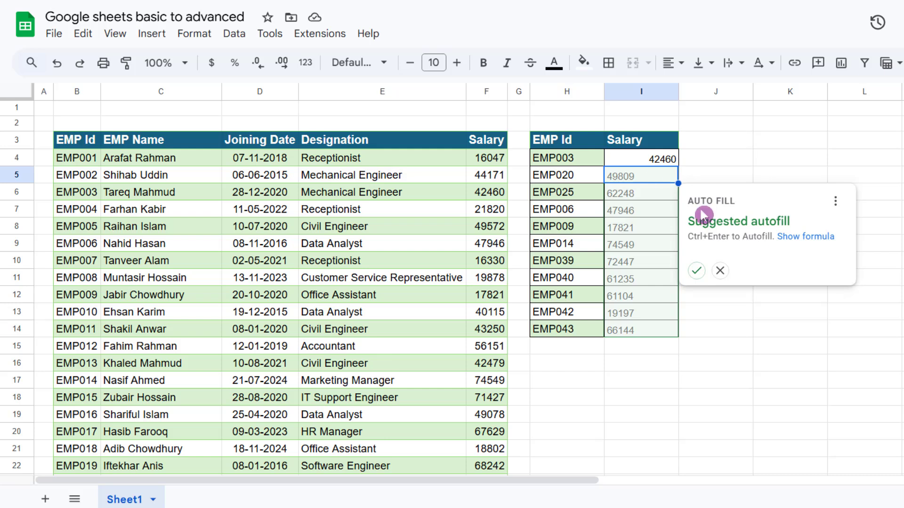
{"action": "left_click", "coordinate": [697, 272]}
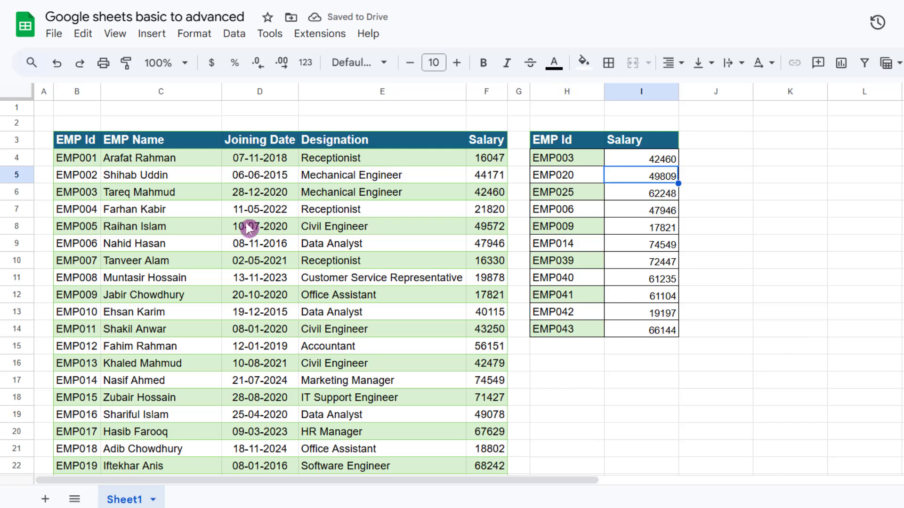
Replace the employee ID in H5 with a copy of the one in B7 to test the salary lookup.
{"action": "left_click", "coordinate": [86, 211]}
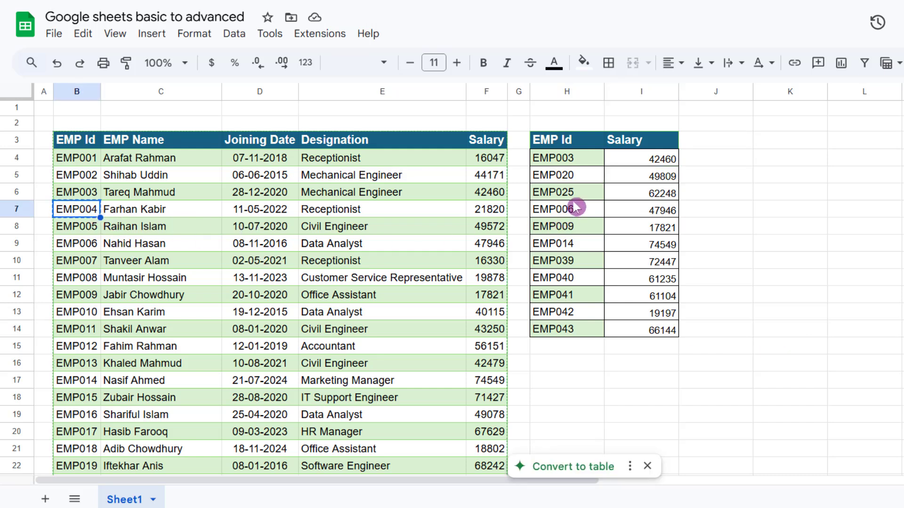
{"action": "left_click", "coordinate": [568, 178]}
{"action": "type", "text": "EMP004"}
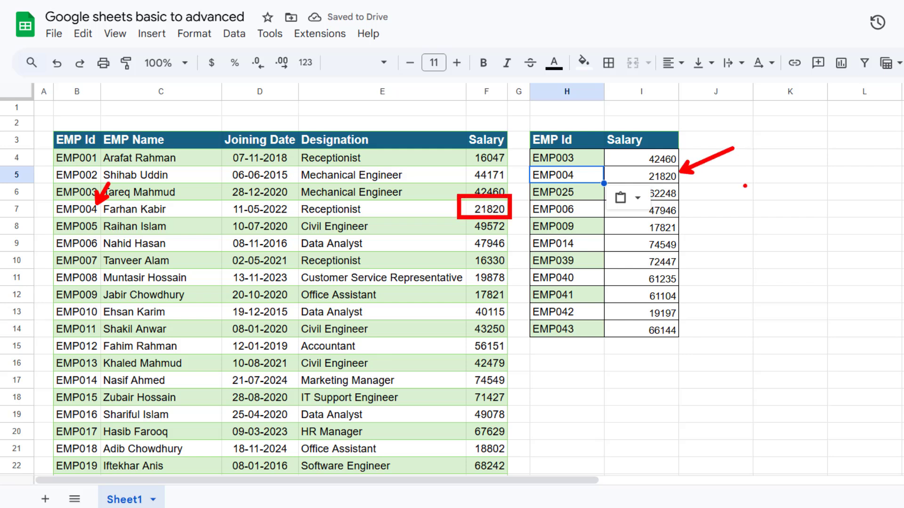
{"action": "left_click", "coordinate": [732, 145]}
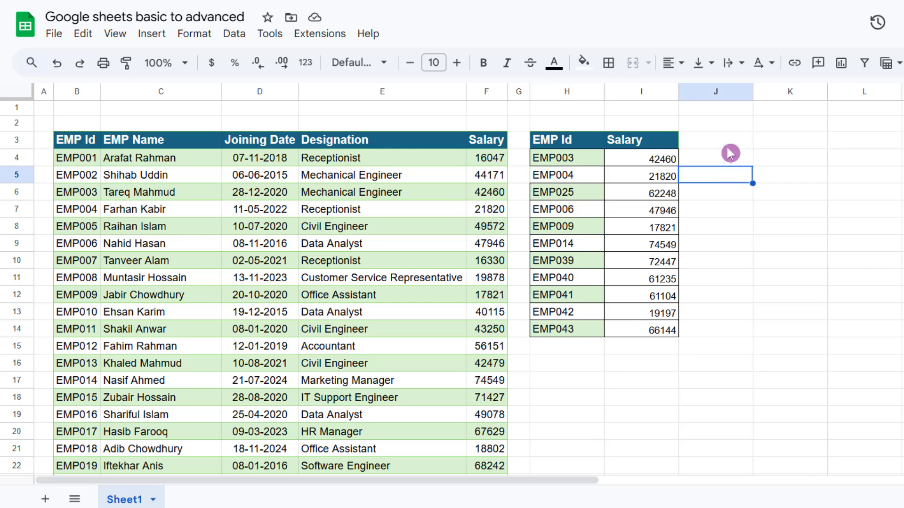
Copy the Designation header from E3 into J3 and widen column J.
{"action": "left_click", "coordinate": [373, 141]}
{"action": "key", "text": "ctrl+c"}
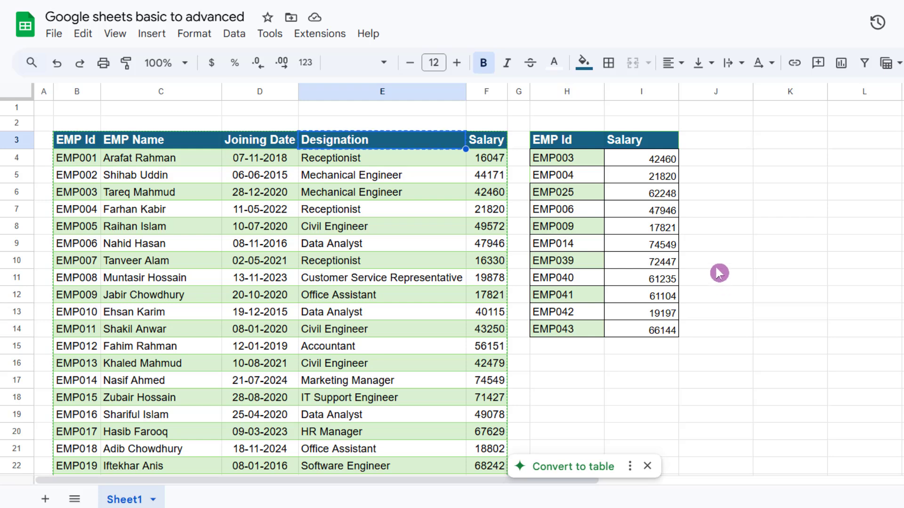
{"action": "left_click", "coordinate": [722, 147]}
{"action": "key", "text": "ctrl+v"}
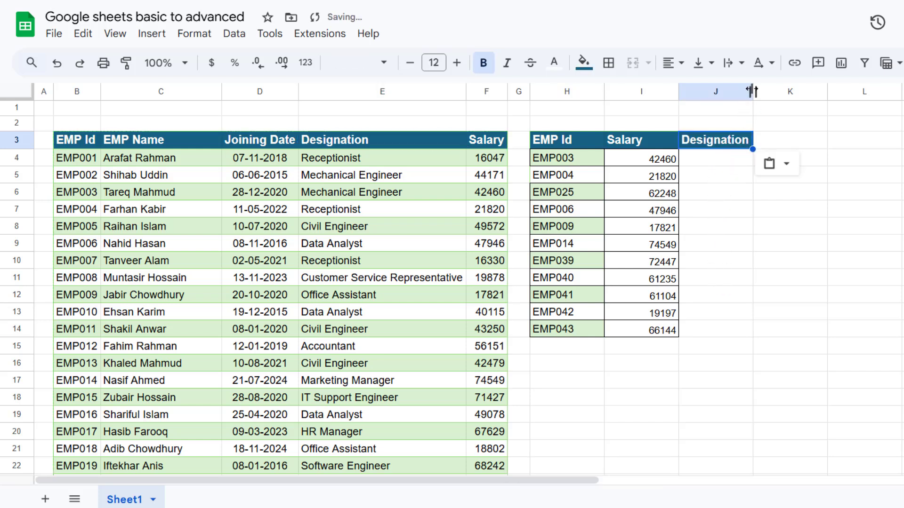
{"action": "left_click_drag", "start_coordinate": [753, 91], "coordinate": [780, 90]}
Start a VLOOKUP formula in cell J4 with H4 as the search key.
{"action": "left_click", "coordinate": [730, 162]}
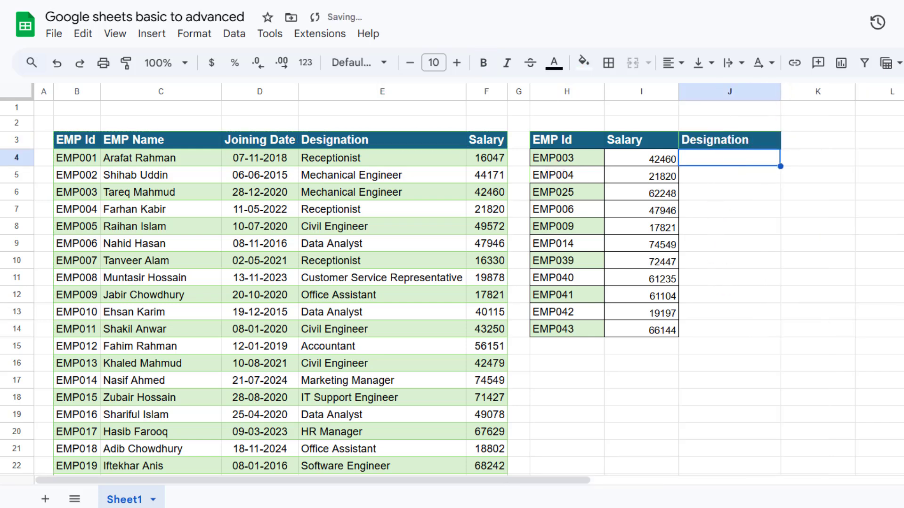
{"action": "type", "text": "=vlo"}
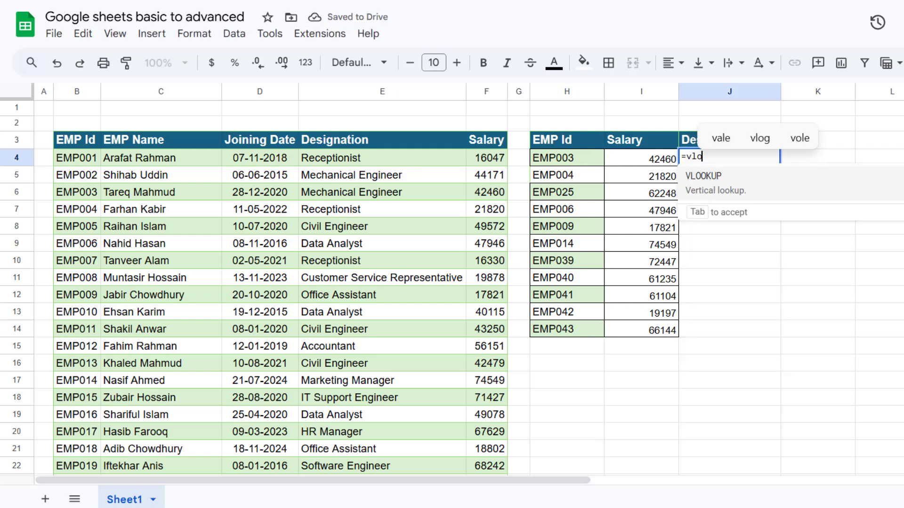
{"action": "left_click", "coordinate": [710, 178]}
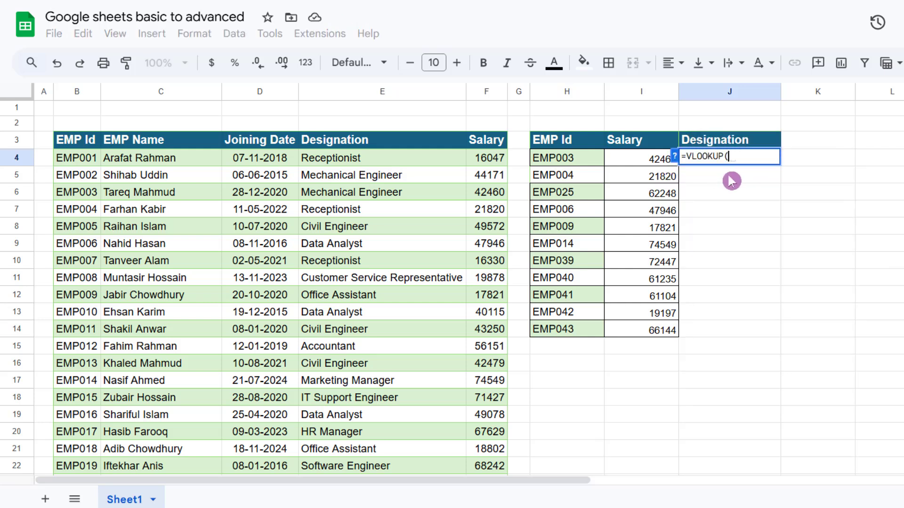
{"action": "left_click", "coordinate": [551, 163]}
{"action": "type", "text": ","}
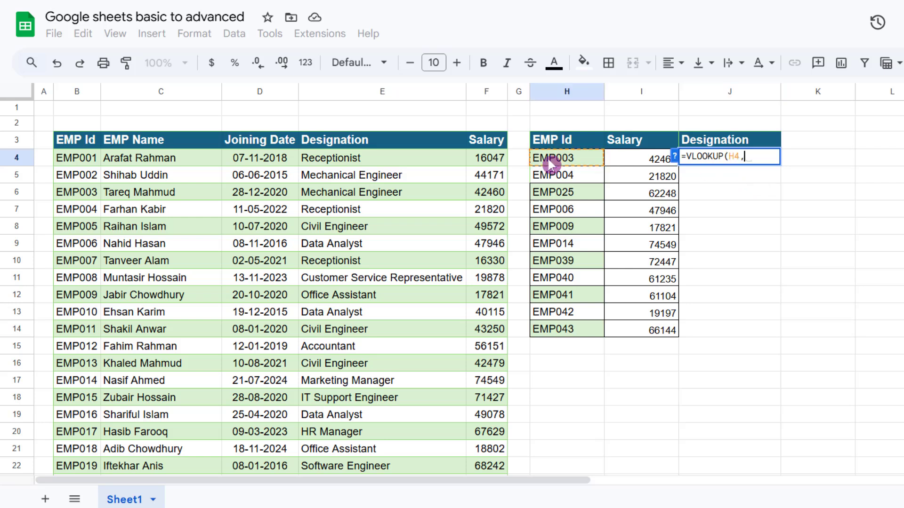
Set the search range of the VLOOKUP in J4 to the employee table including its headers, B3:F503.
{"action": "left_click_drag", "start_coordinate": [77, 141], "coordinate": [489, 153]}
{"action": "key", "text": "ctrl+shift+Down"}
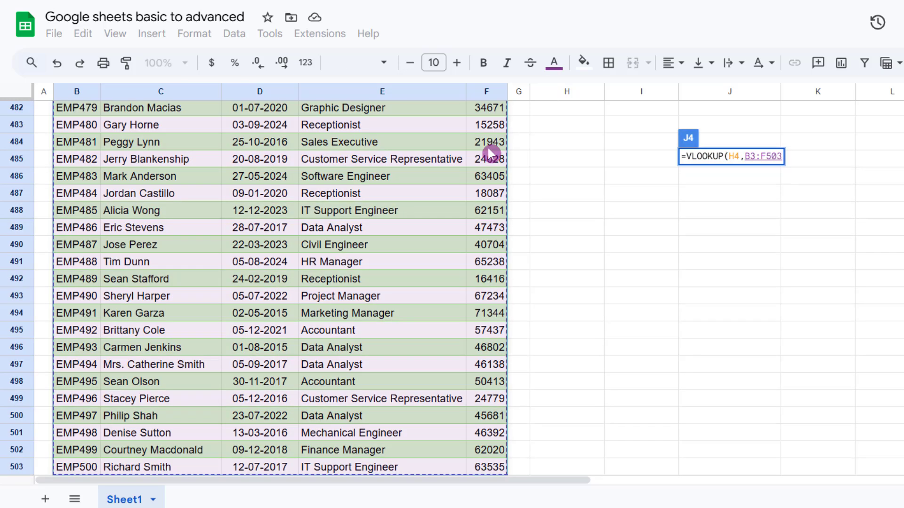
{"action": "type", "text": ","}
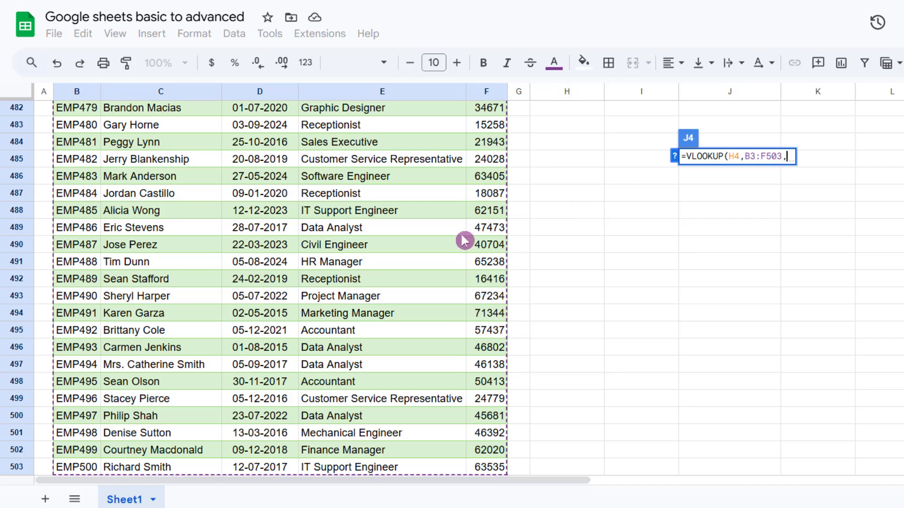
Complete the designation VLOOKUP with column index 4 and 0 for exact match, and accept the suggested autofill for J5:J14.
{"action": "scroll", "coordinate": [464, 240], "scroll_direction": "up", "scroll_amount": 14}
{"action": "scroll", "coordinate": [409, 261], "scroll_direction": "up", "scroll_amount": 20}
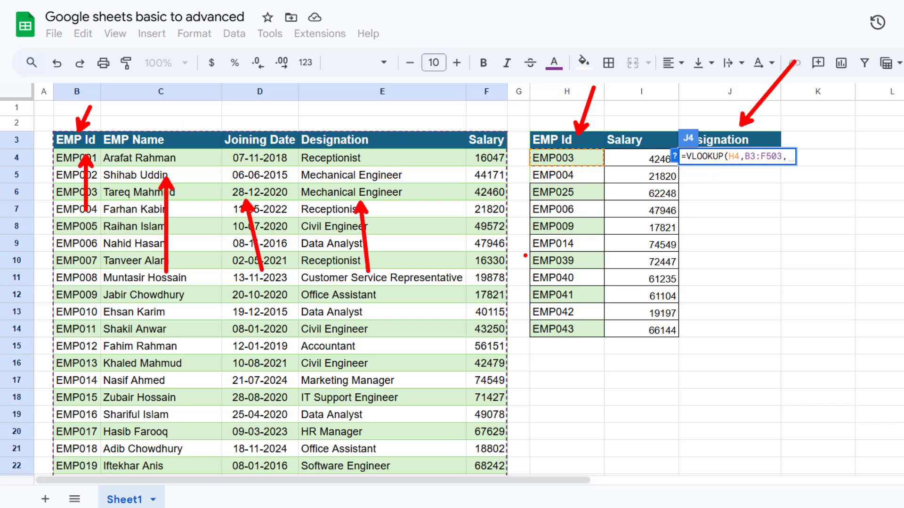
{"action": "type", "text": "4"}
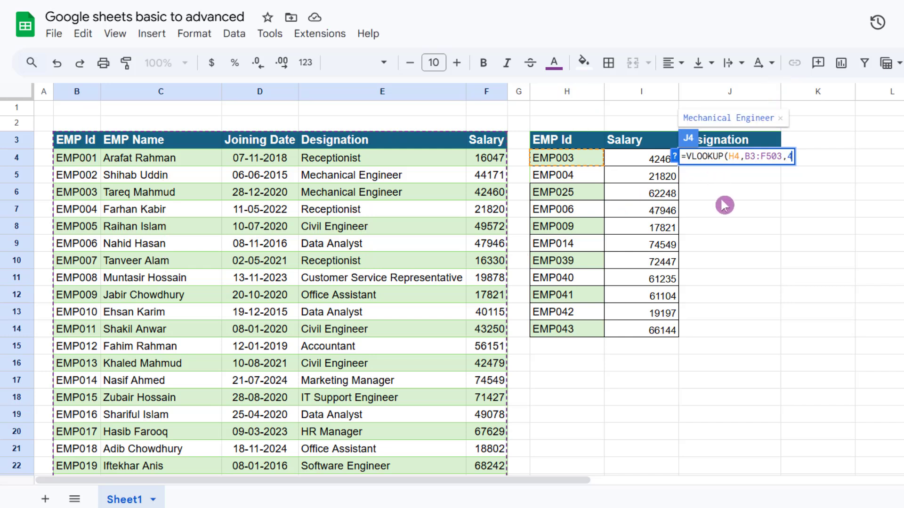
{"action": "type", "text": ","}
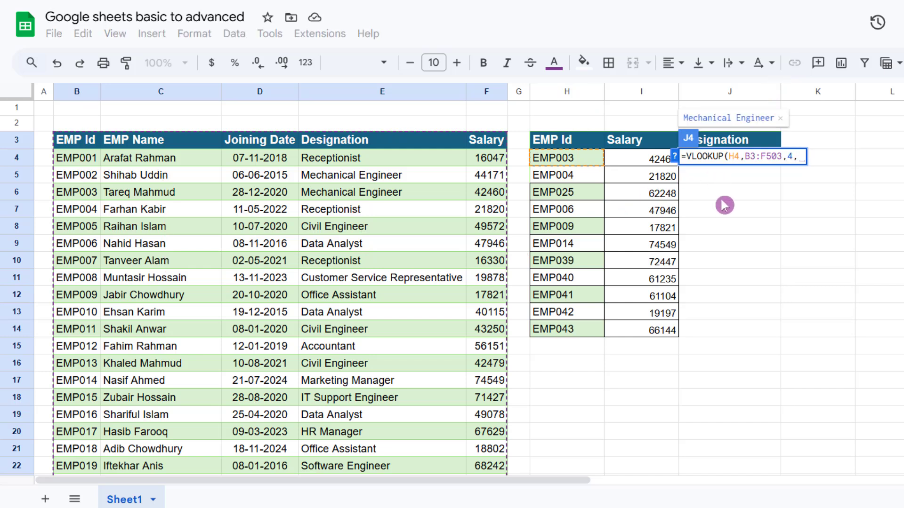
{"action": "type", "text": "0)"}
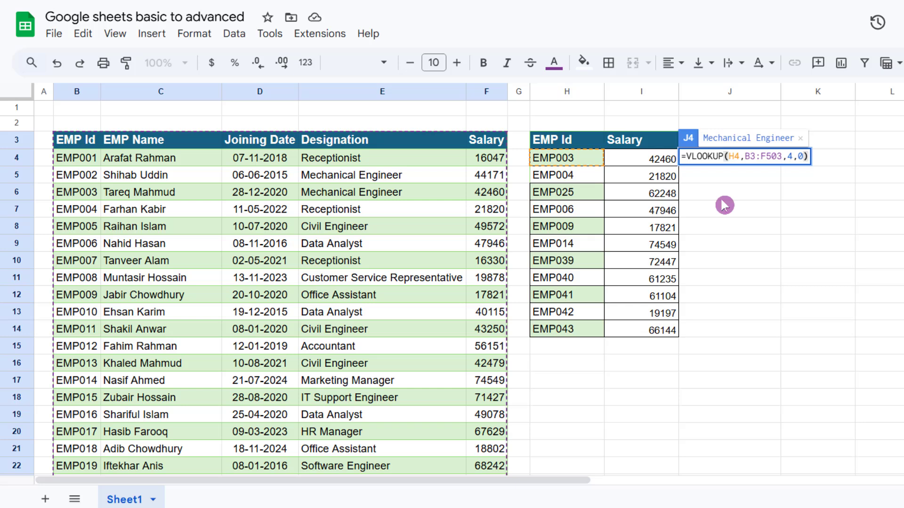
{"action": "key", "text": "Return"}
{"action": "left_click", "coordinate": [798, 267]}
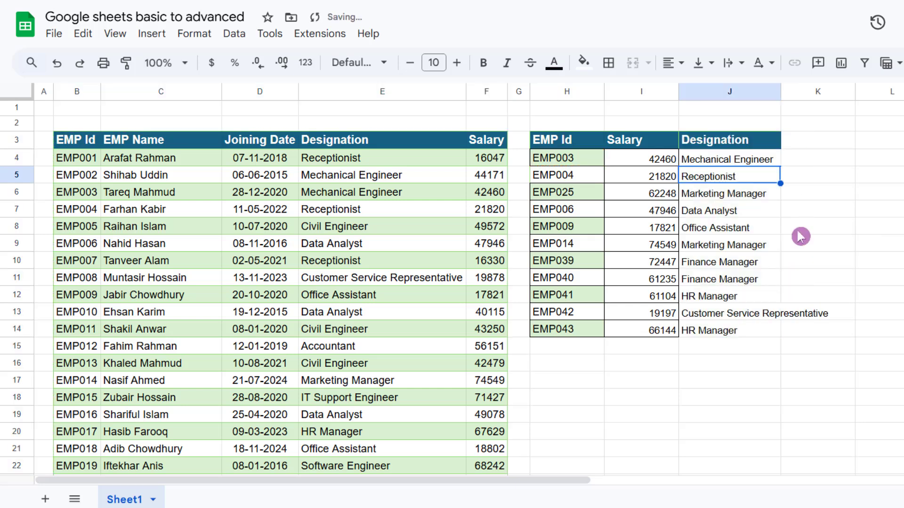
Fit column J's width to its contents and apply all borders to the designation cells J4:J14.
{"action": "double_click", "coordinate": [780, 91]}
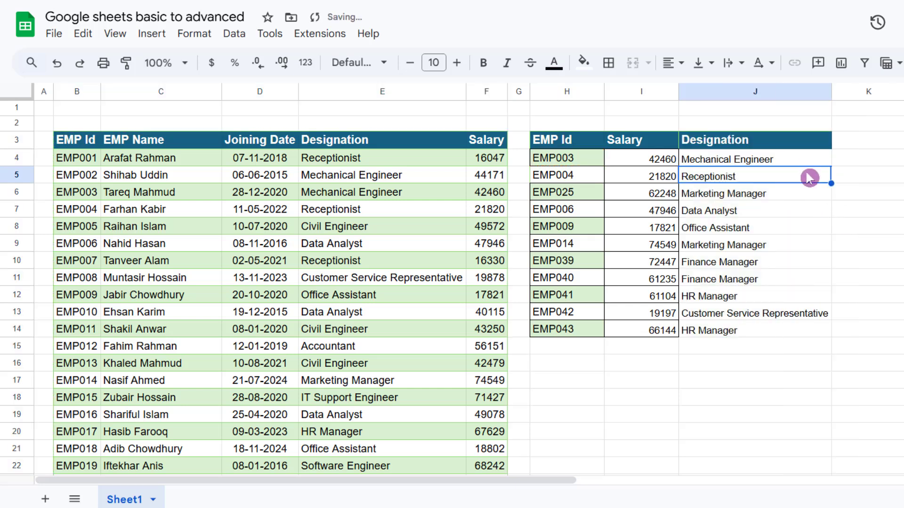
{"action": "left_click_drag", "start_coordinate": [805, 159], "coordinate": [793, 327]}
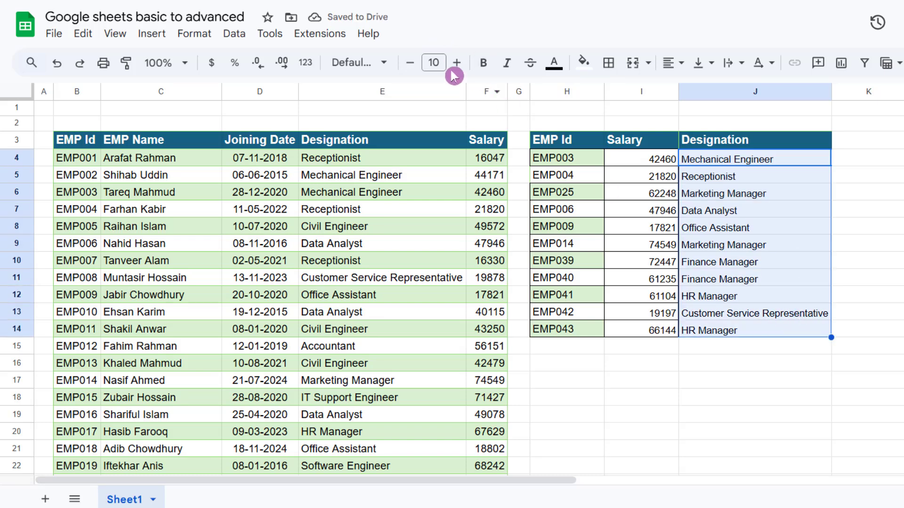
{"action": "left_click", "coordinate": [608, 63]}
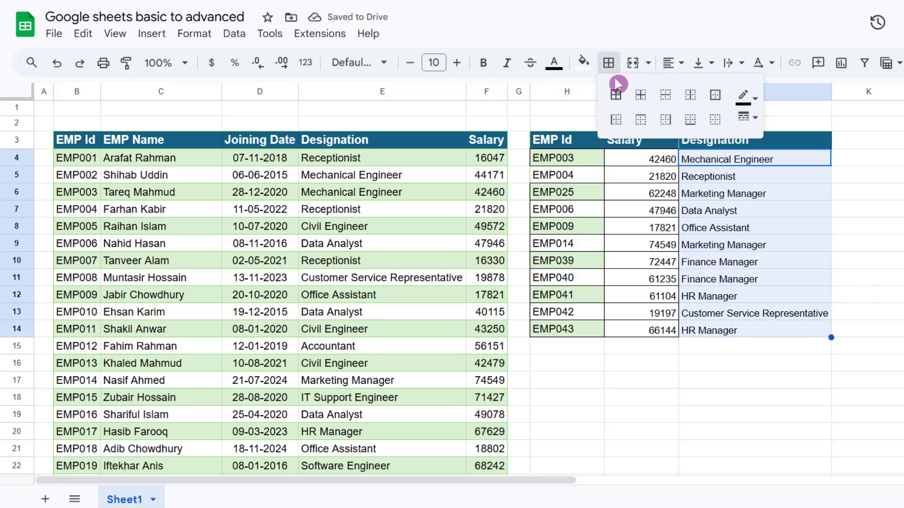
{"action": "left_click", "coordinate": [616, 94]}
{"action": "left_click", "coordinate": [847, 294]}
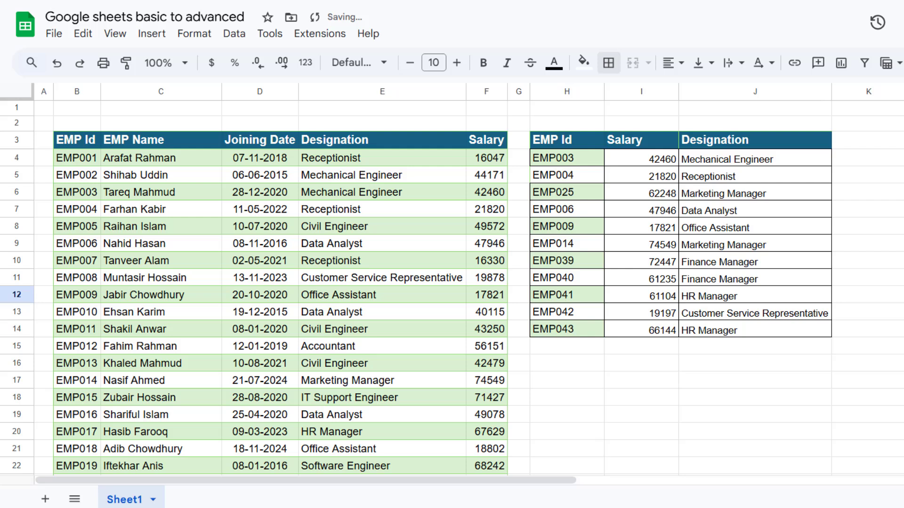
{"action": "left_click", "coordinate": [845, 385]}
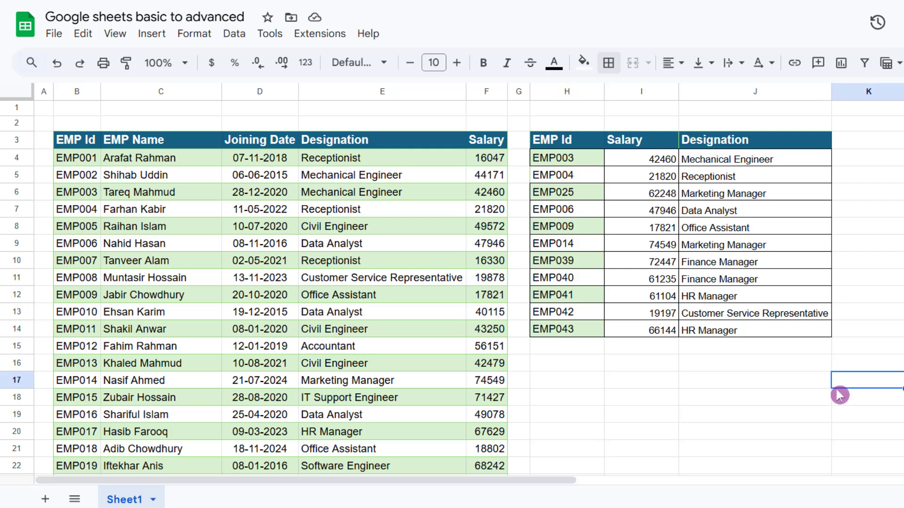